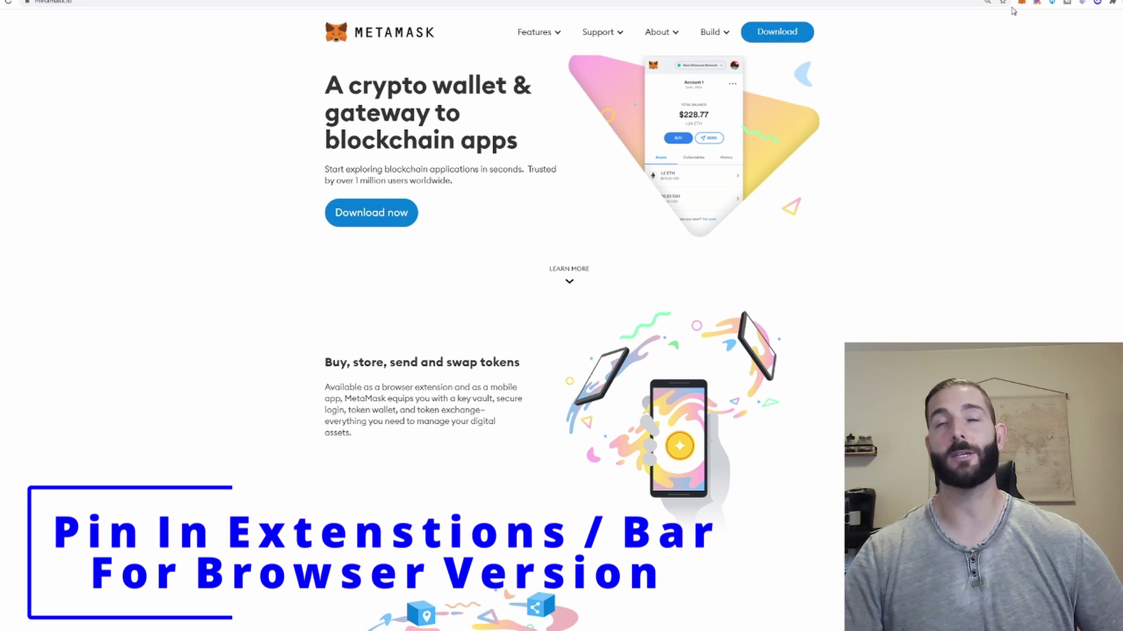
Open MetaMask and switch its network to Matic Mainnet
left_click(1021, 2)
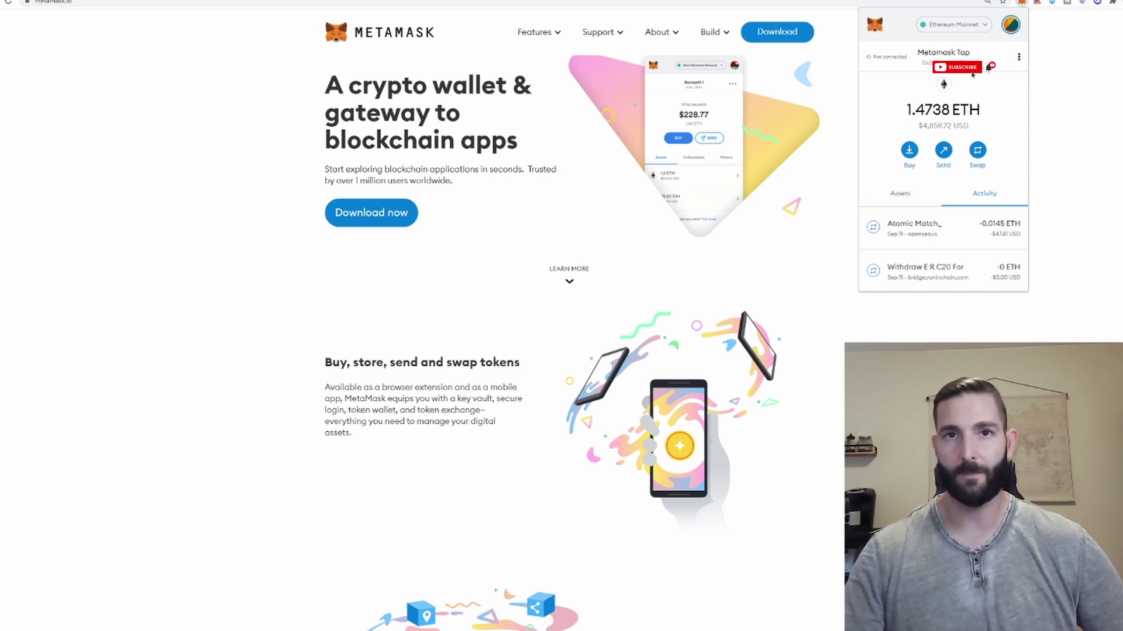
left_click(971, 26)
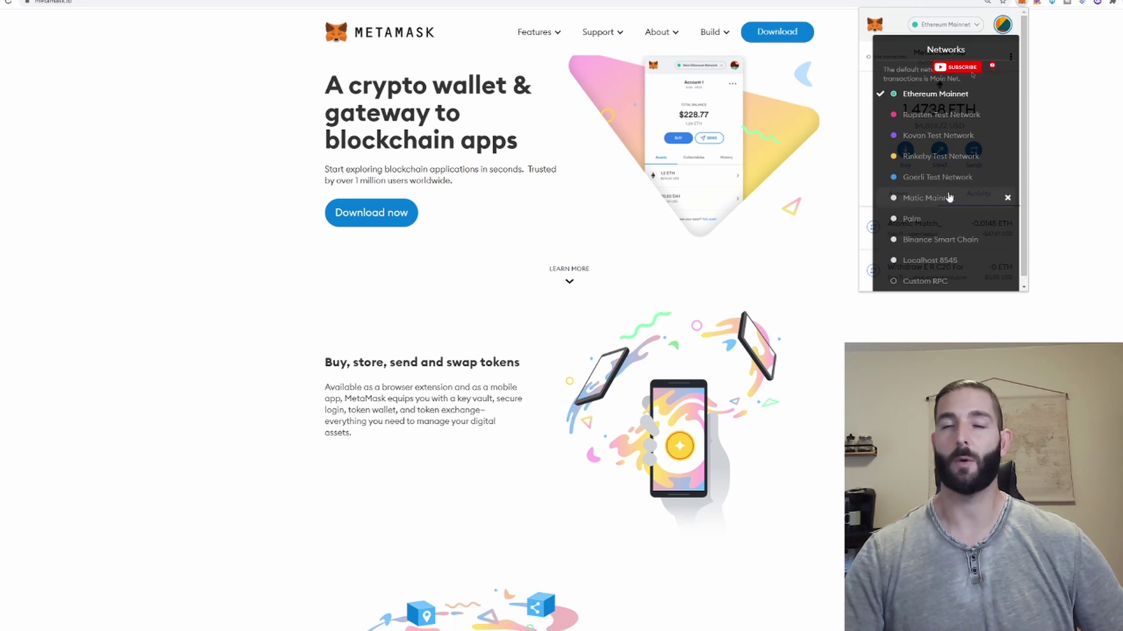
left_click(930, 189)
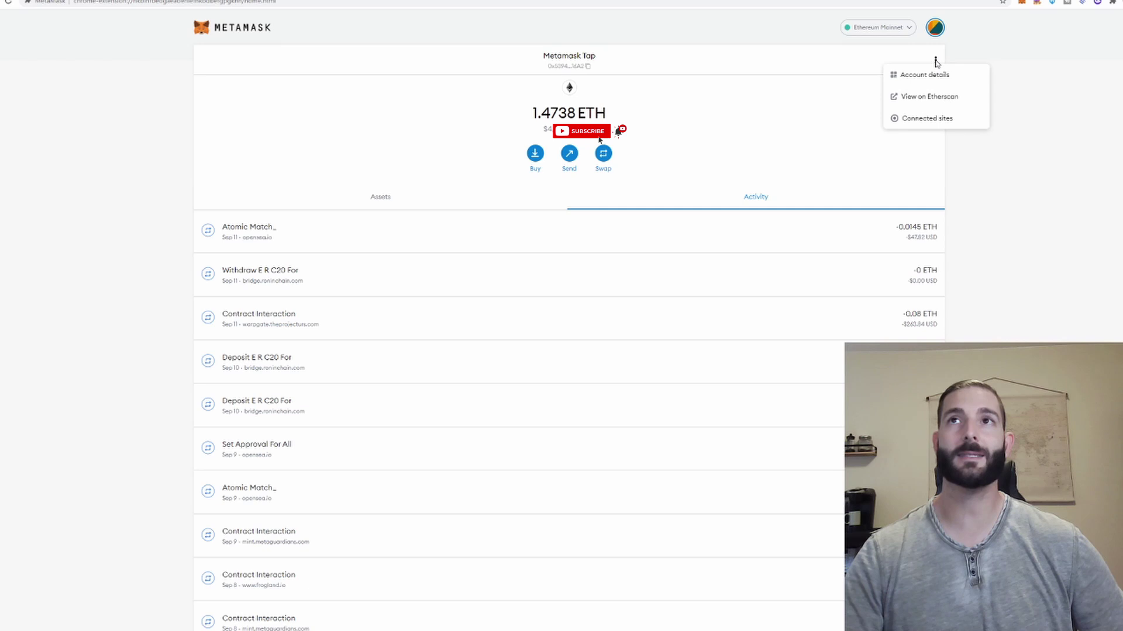
View the account's address and QR code, then check the My Accounts list
left_click(938, 76)
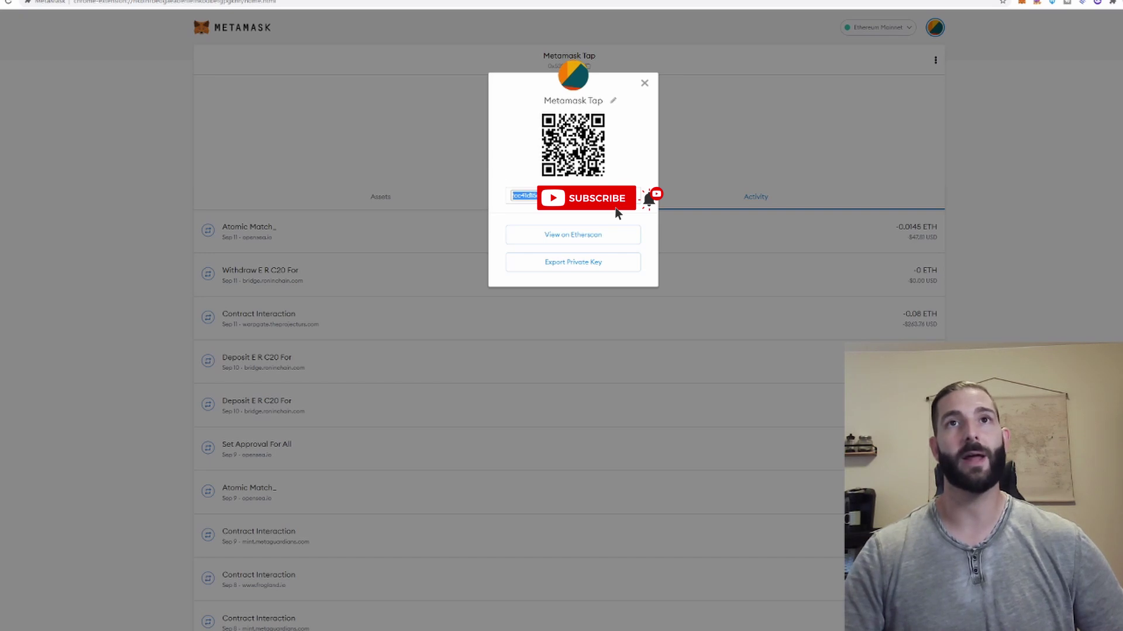
left_click(961, 168)
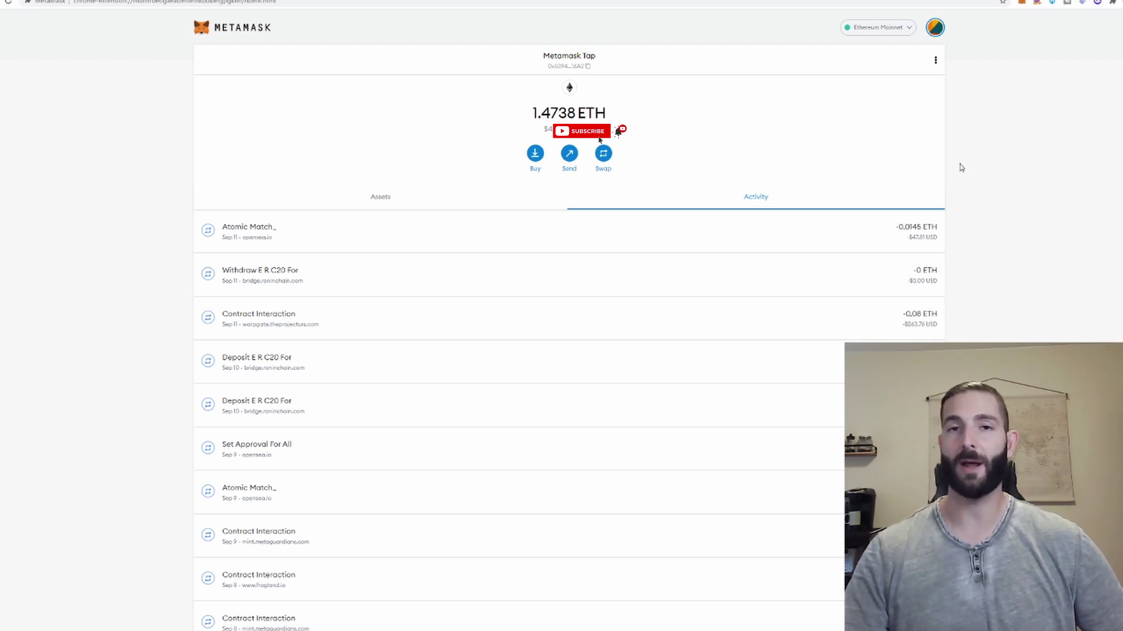
left_click(936, 25)
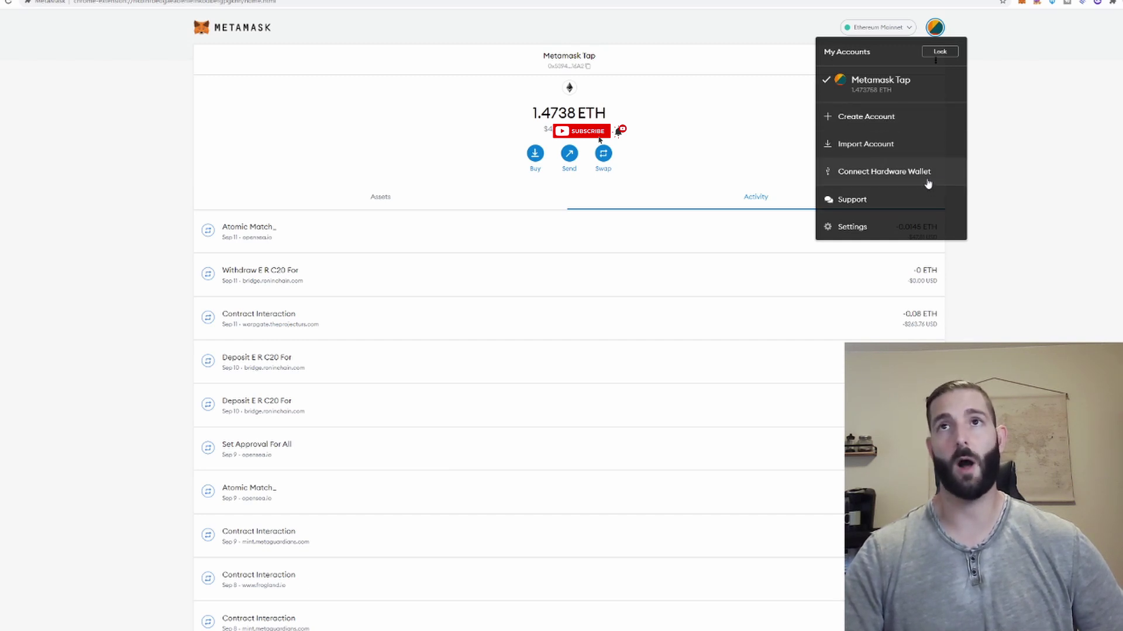
left_click(662, 144)
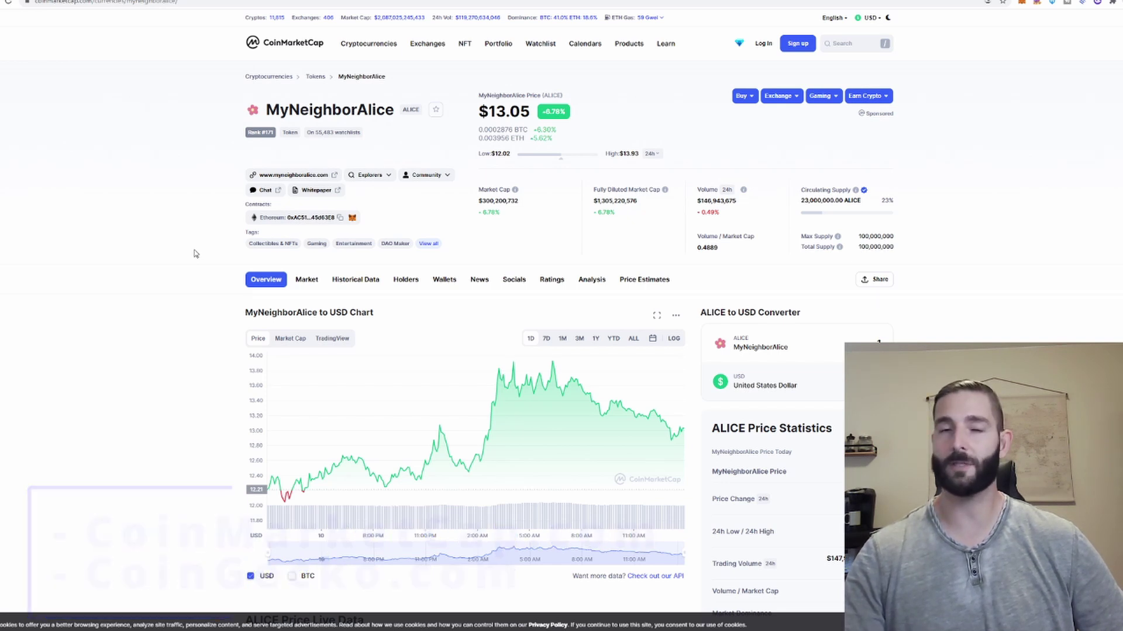
Look at MetaMask's Add Token custom token form, then dismiss it
left_click(352, 218)
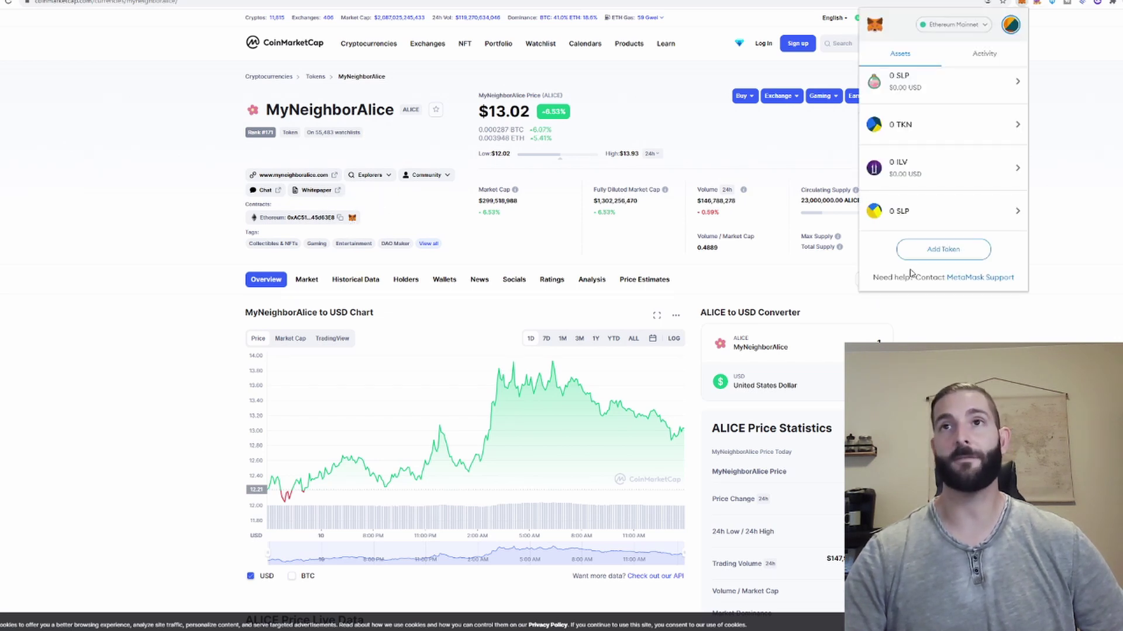
left_click(949, 250)
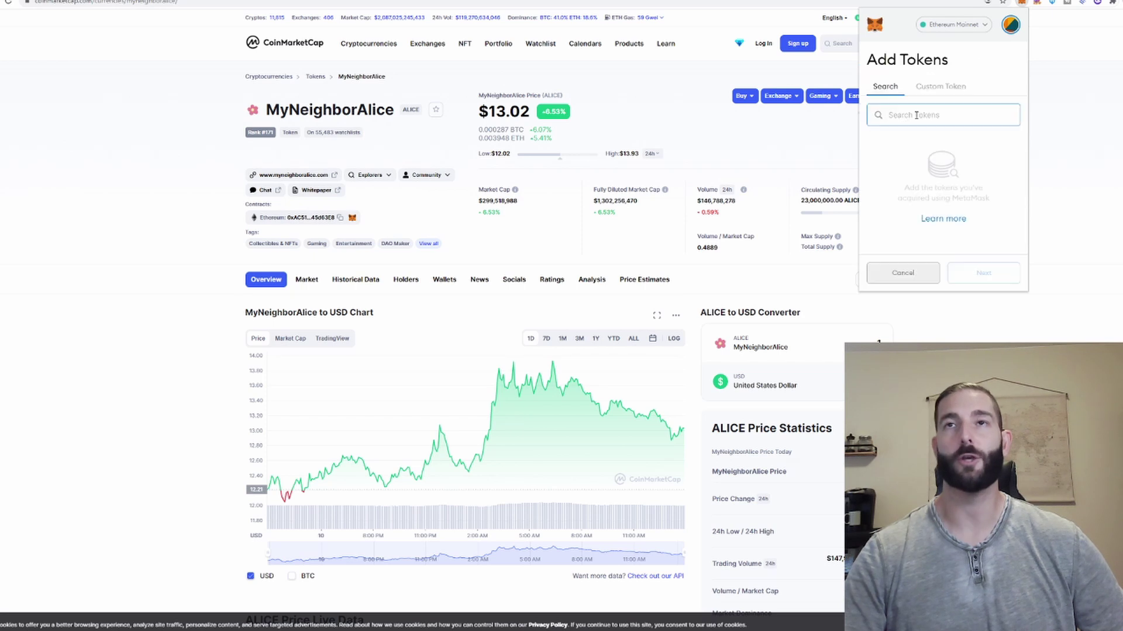
left_click(936, 88)
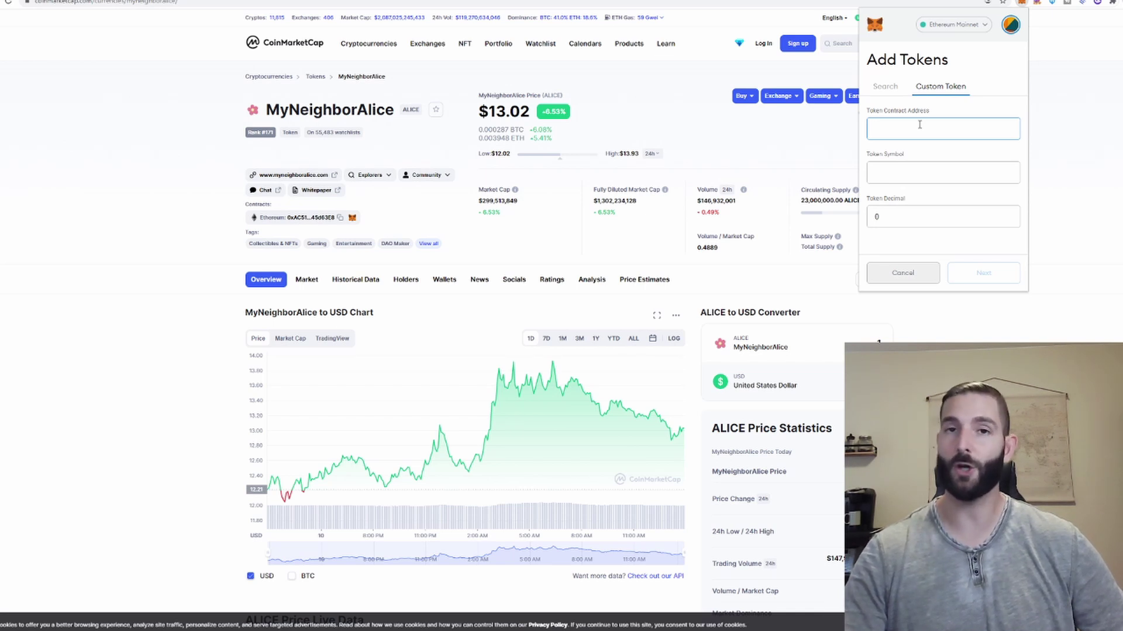
left_click(352, 220)
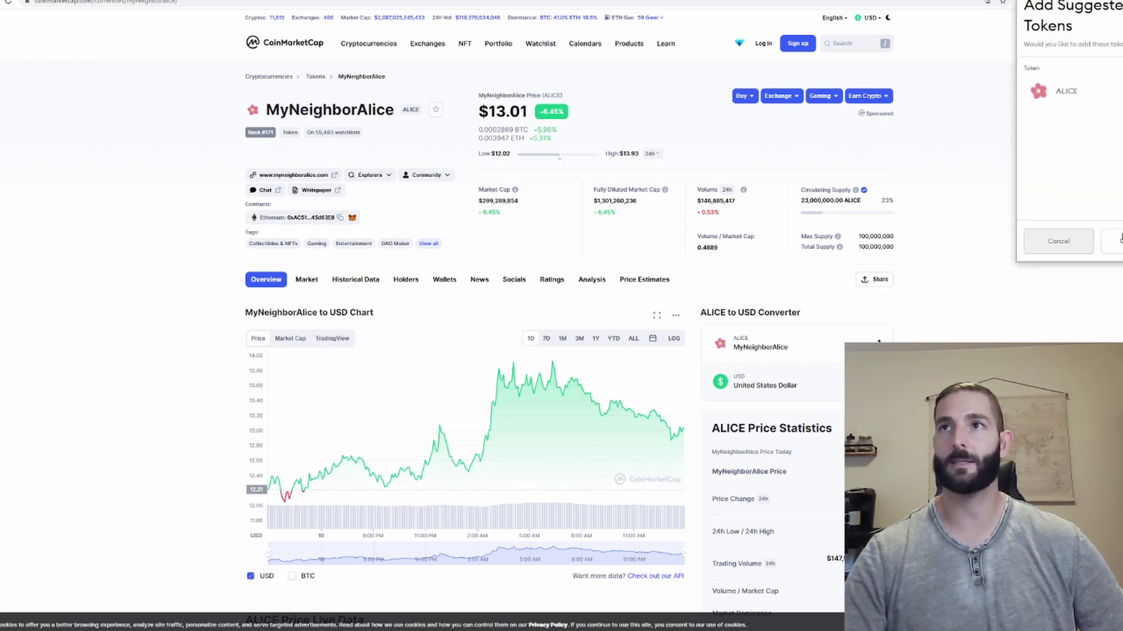
Add ALICE to MetaMask from CoinMarketCap's contract and verify it among the wallet's assets
left_click(1117, 241)
left_click(1020, 3)
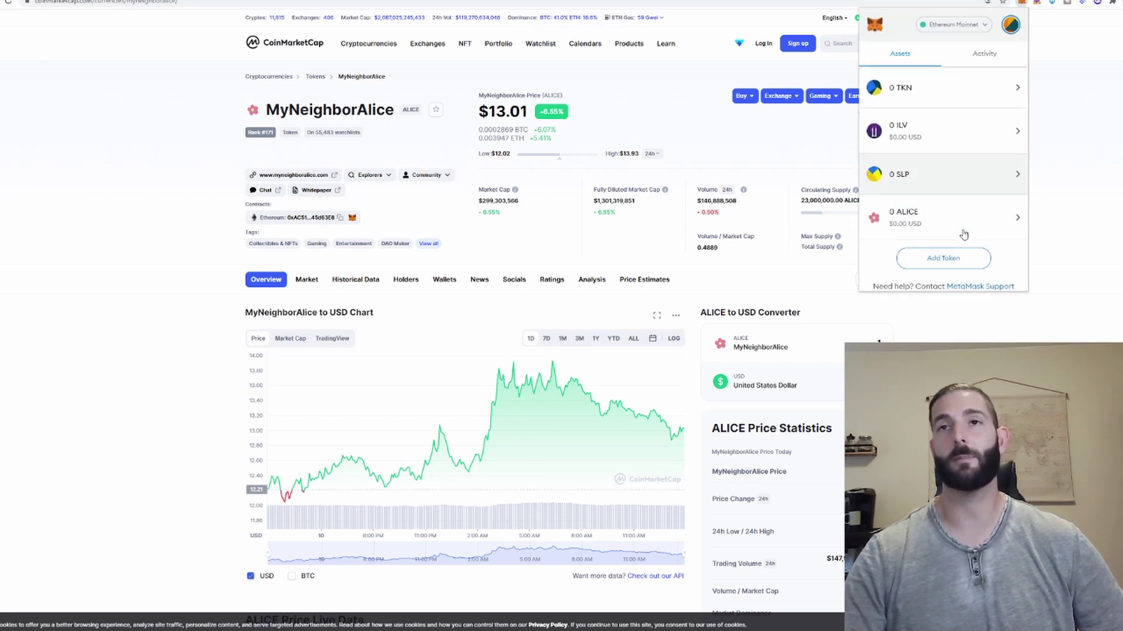
scroll(963, 234, "down", 1)
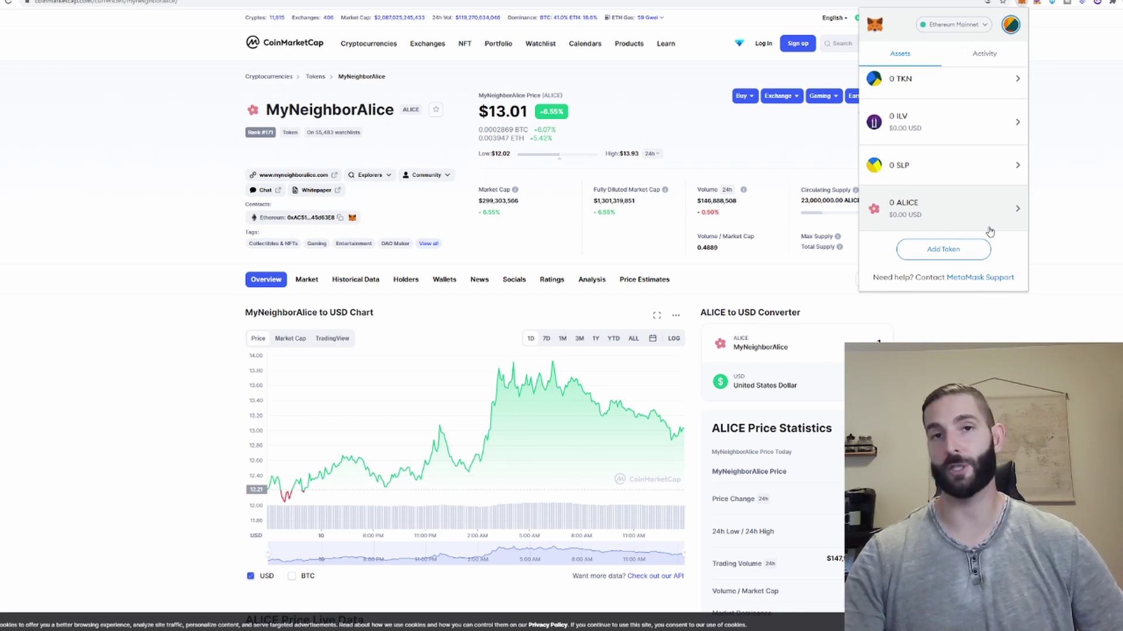
key("Escape")
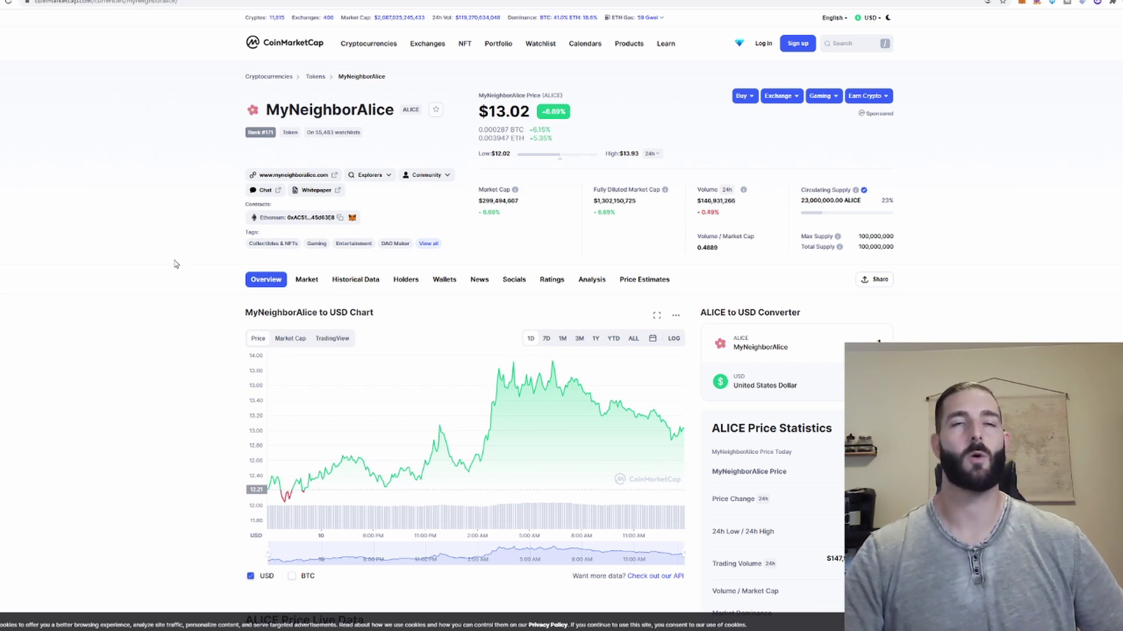
Show the MyNeighborAlice Market tab and scroll down to the Uniswap (V2) ALICE/WETH pair
left_click(306, 280)
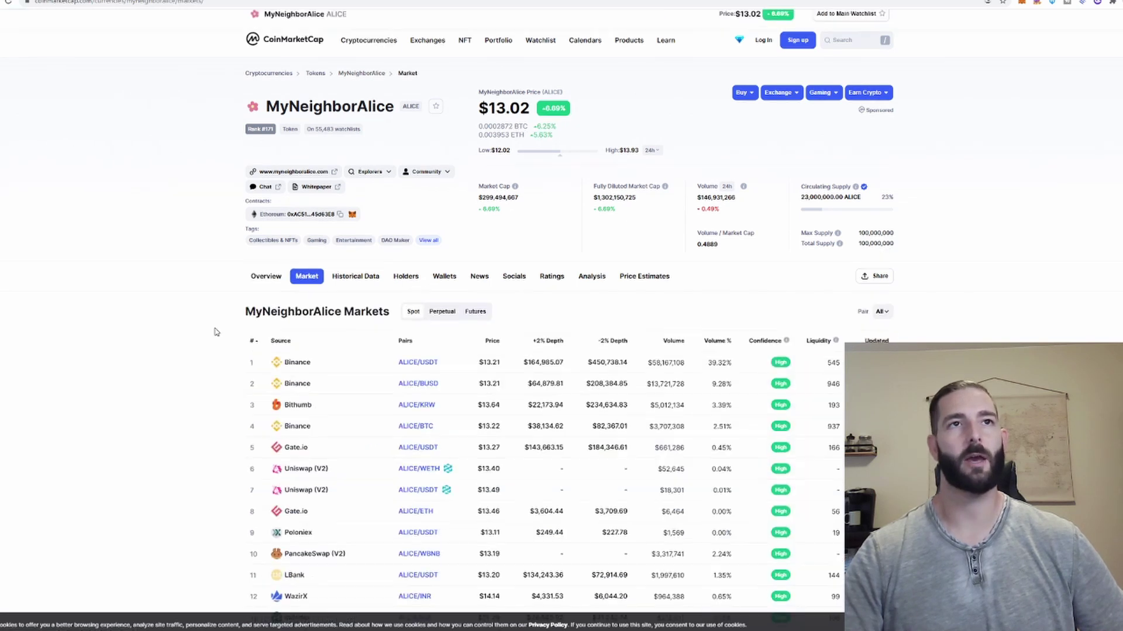
scroll(216, 331, "down", 1)
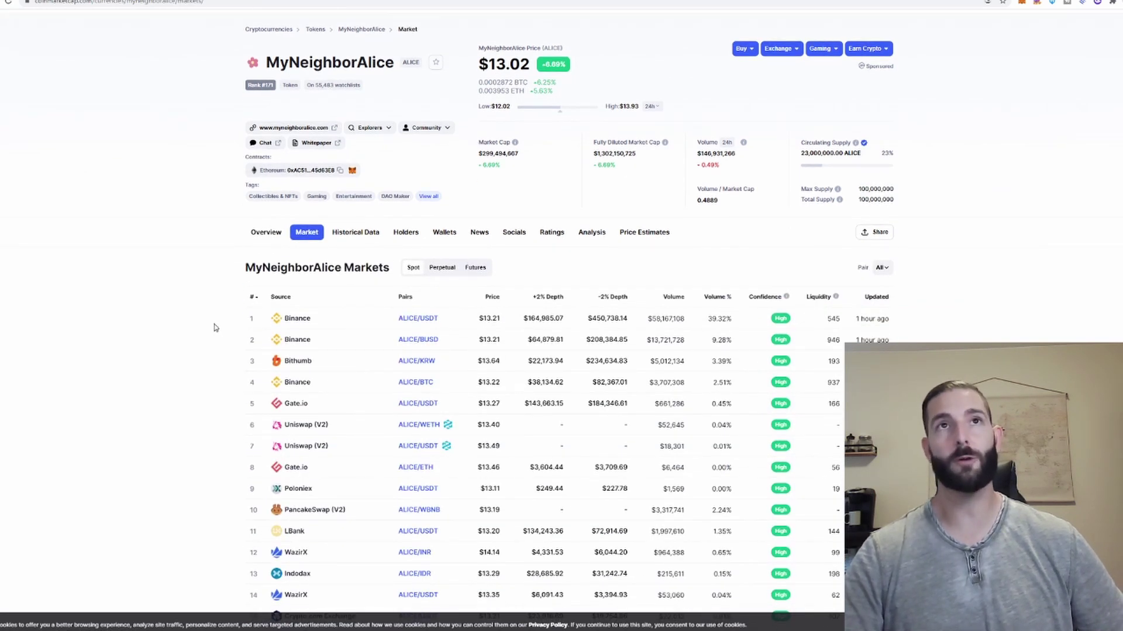
scroll(232, 332, "down", 3)
scroll(198, 273, "down", 1)
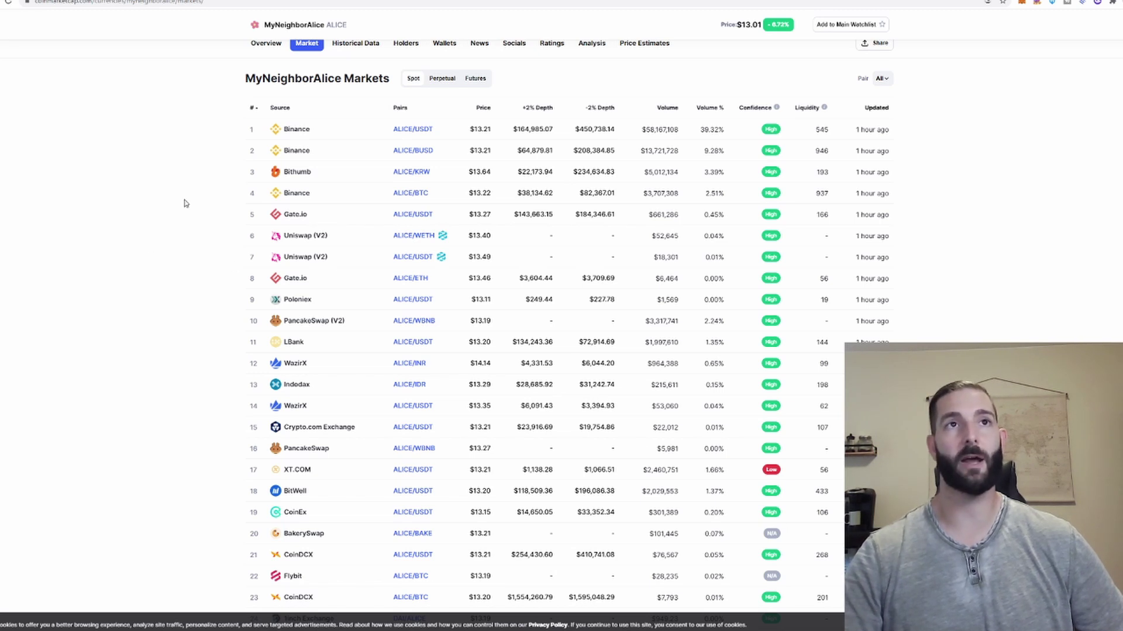
From the Uniswap ALICE/WETH pair, import ALICE as the output token and enter .01 ETH
left_click(421, 240)
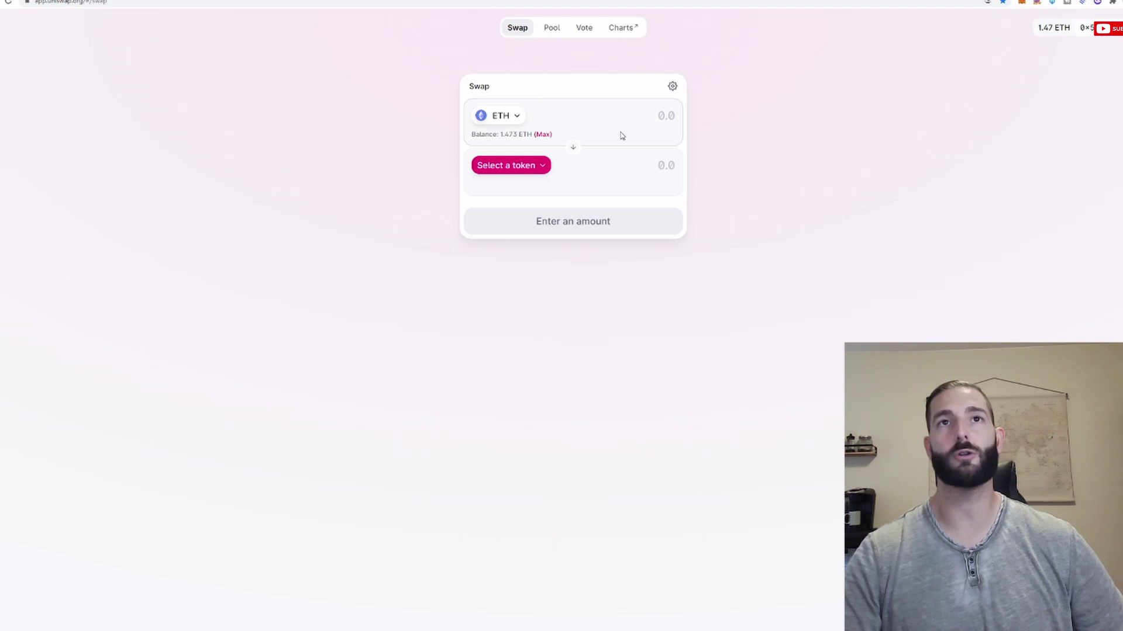
left_click(538, 175)
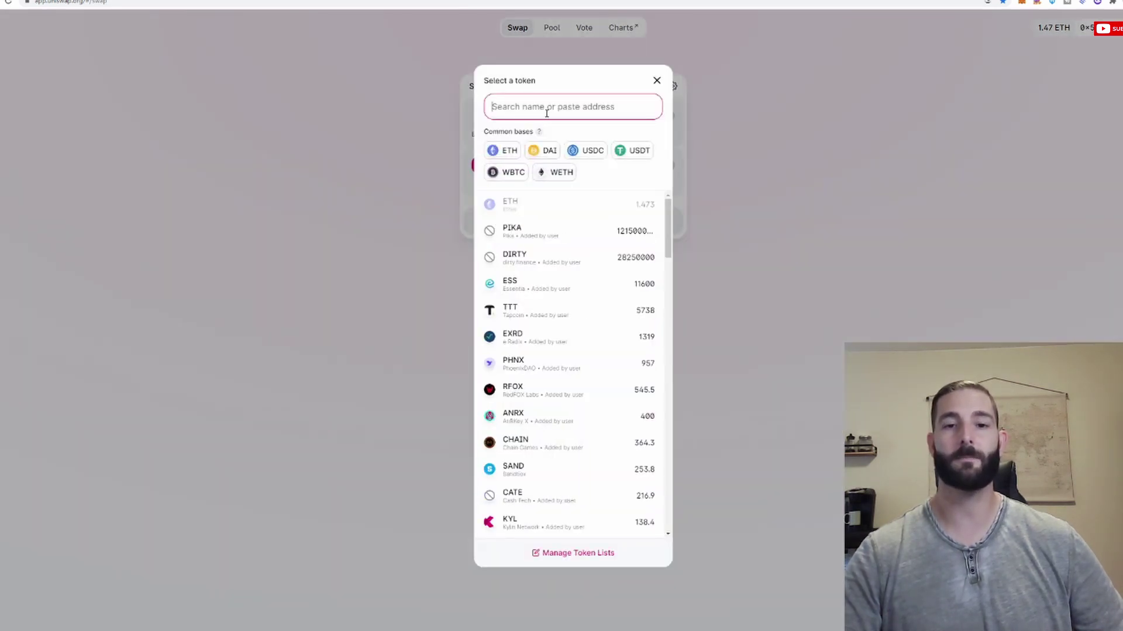
type("alice")
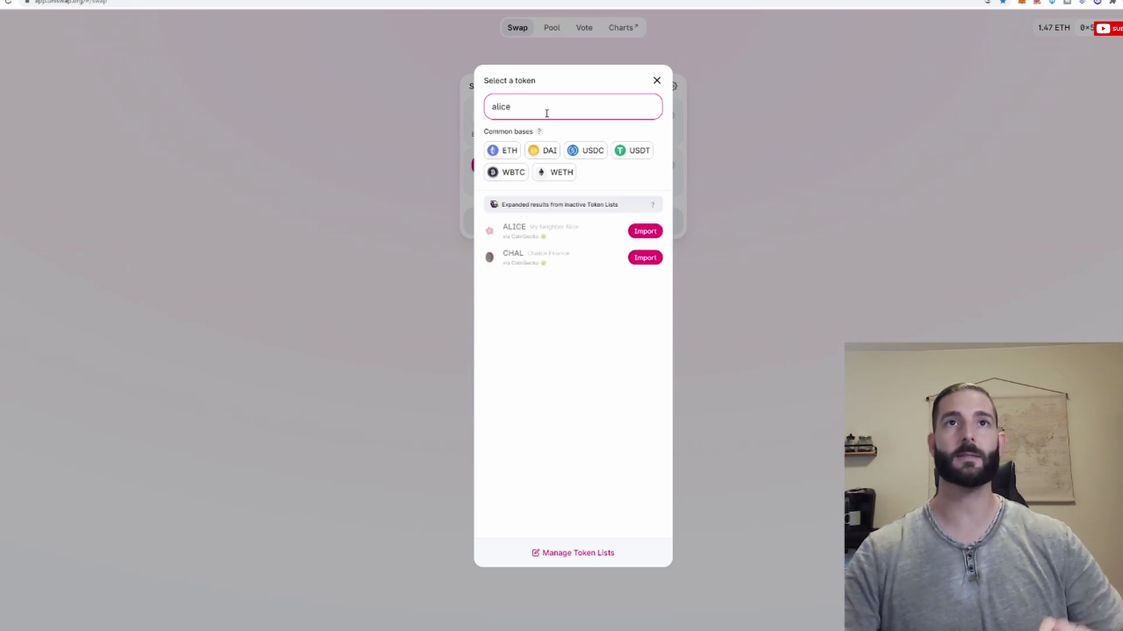
left_click(645, 231)
left_click(573, 414)
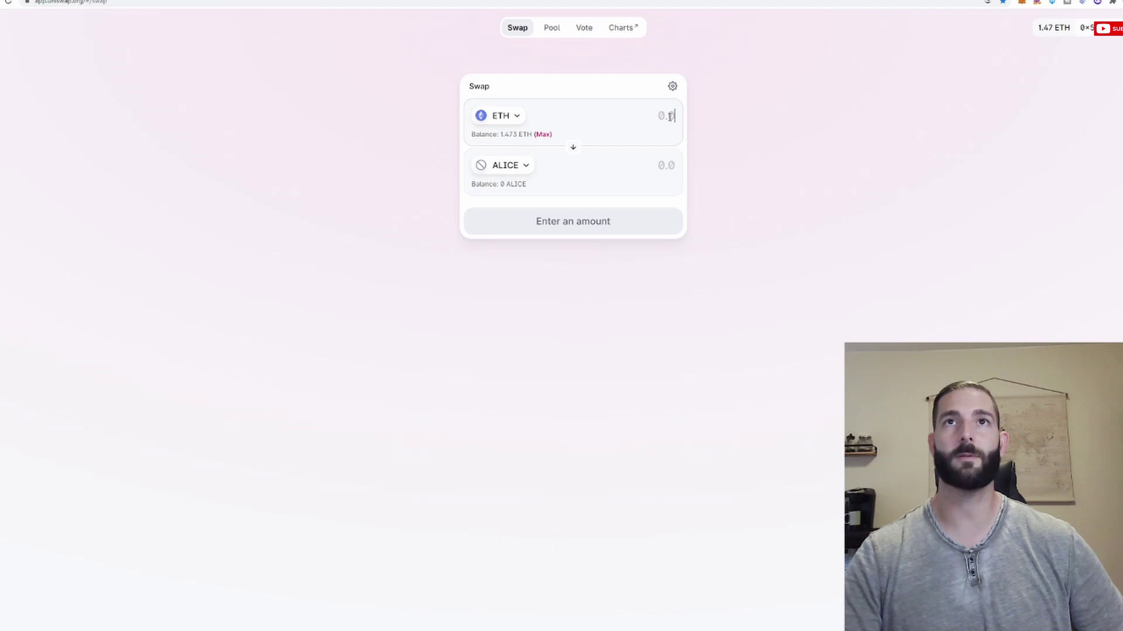
type(".01")
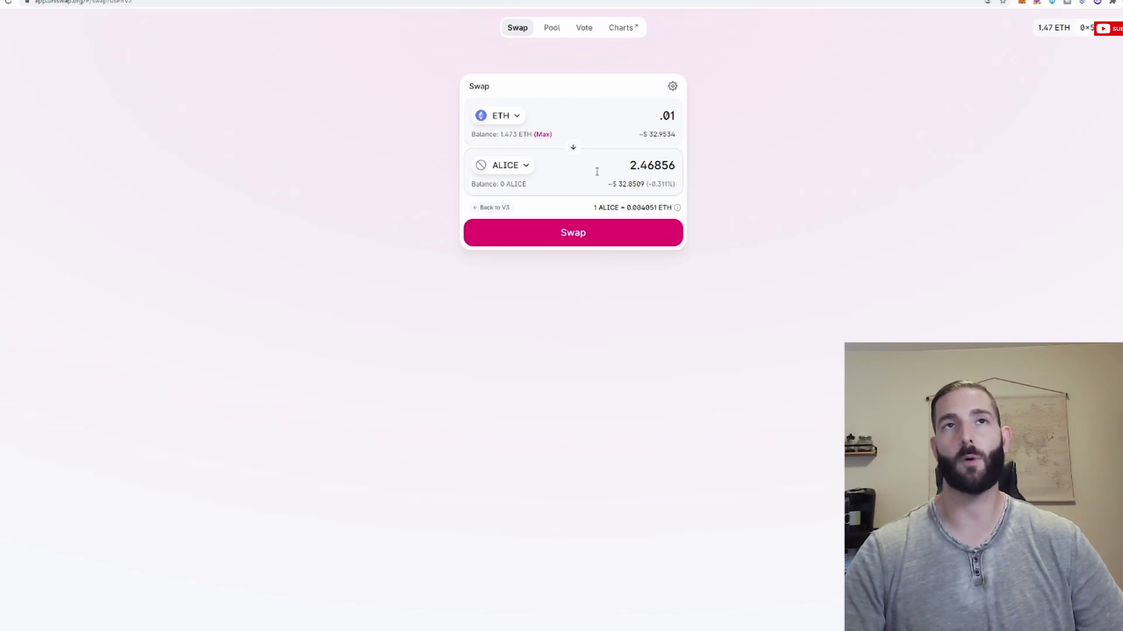
Review and confirm the 0.01 ETH for 2.46856 ALICE swap
left_click(624, 237)
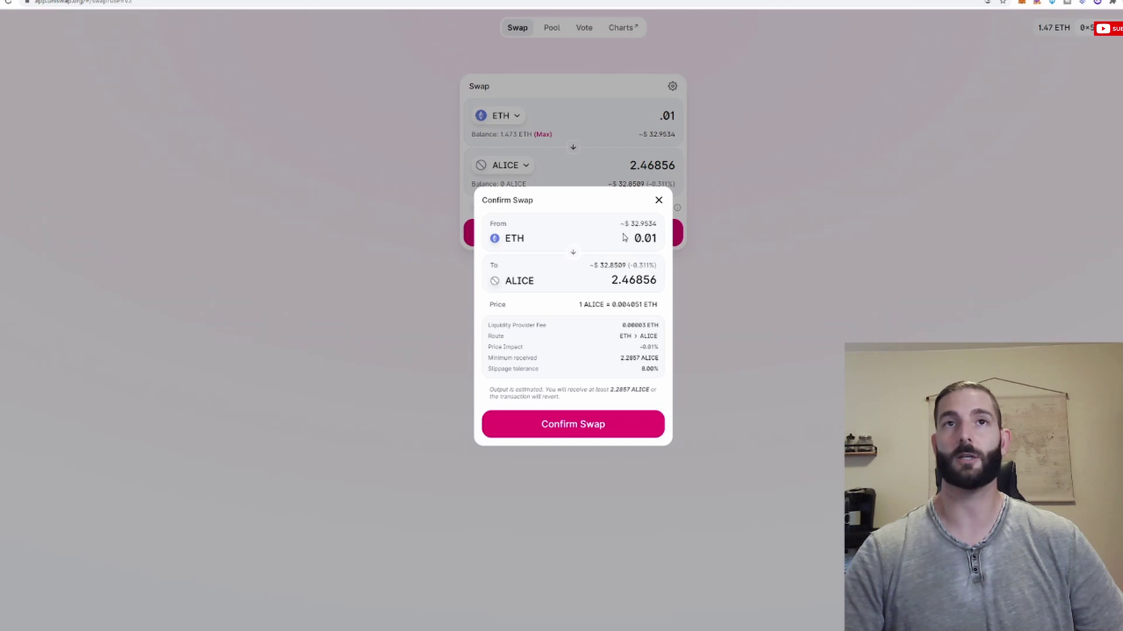
left_click(612, 428)
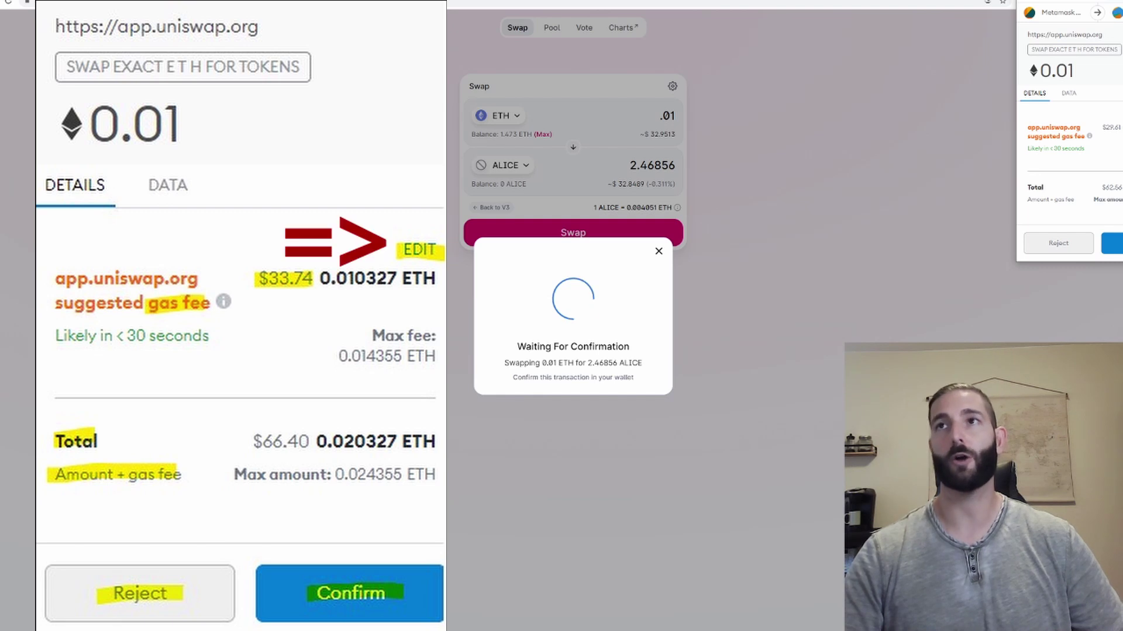
Compare gas priorities for the swap, then save Medium
left_click(1118, 117)
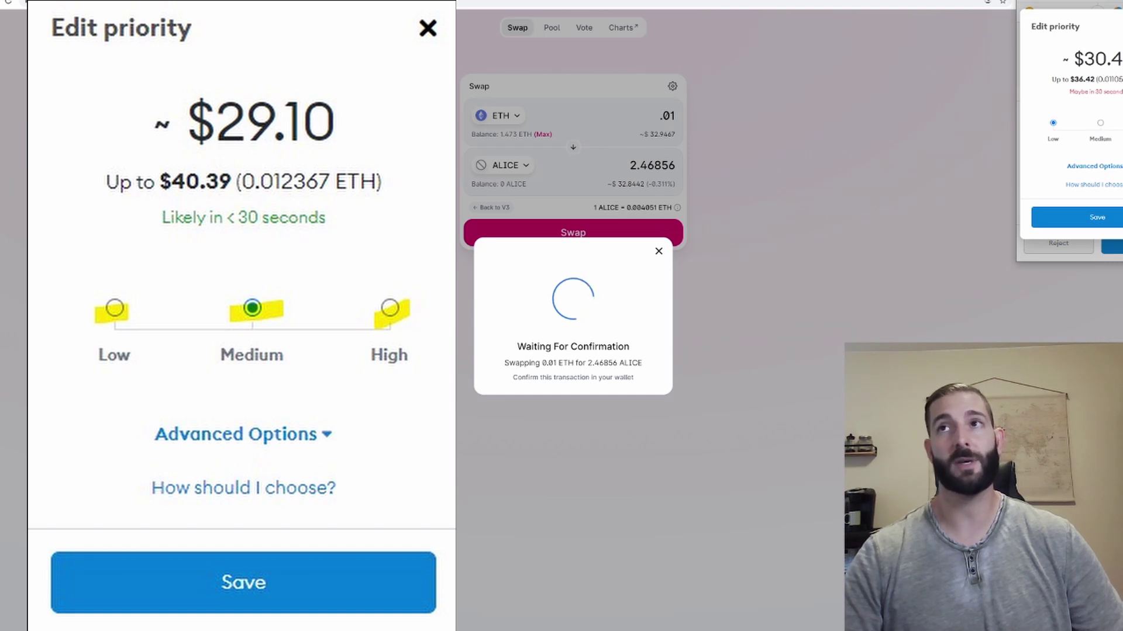
left_click(1121, 122)
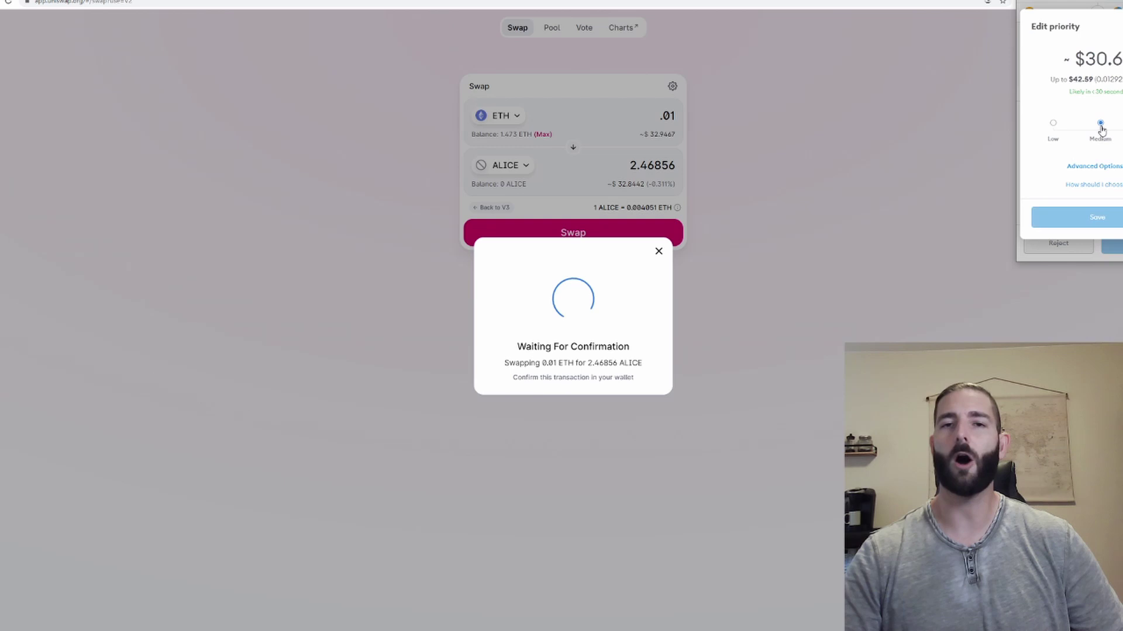
left_click(1099, 123)
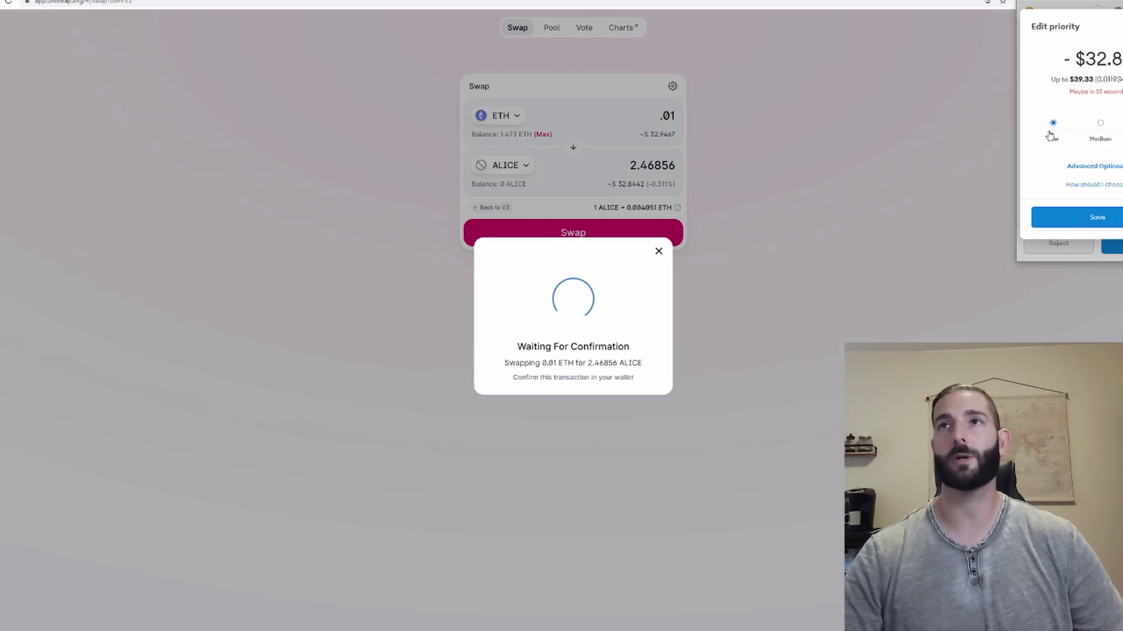
left_click(1097, 217)
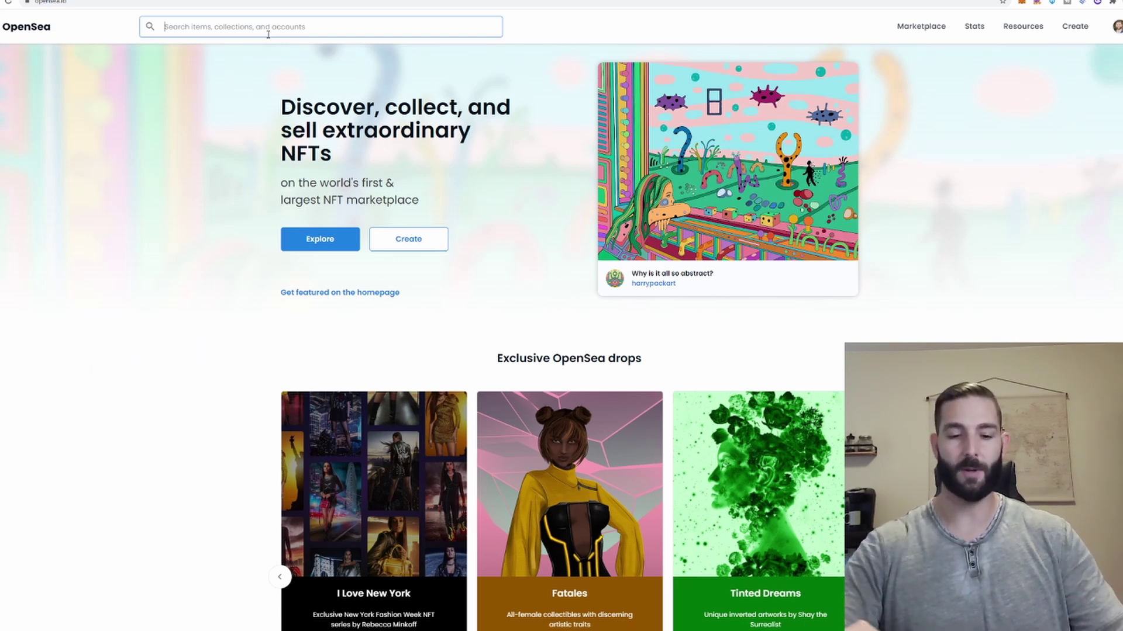
Search OpenSea for 'bored ap'
type("bored ap")
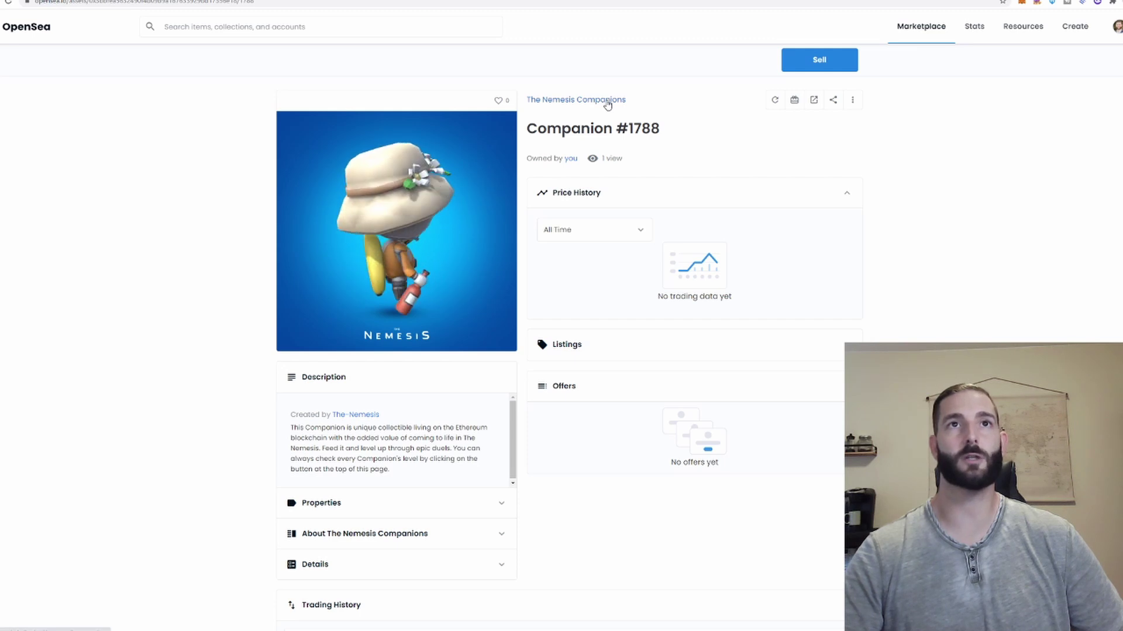
Open The Nemesis Companions collection and select the Companion #422 listing
left_click(607, 105)
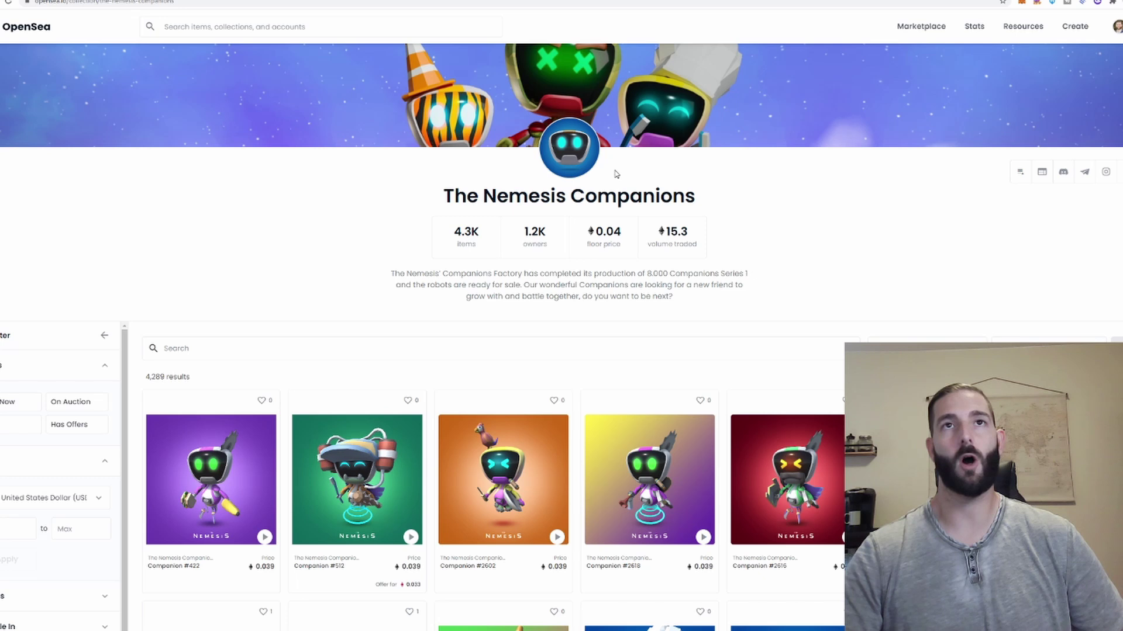
scroll(562, 312, "down", 1)
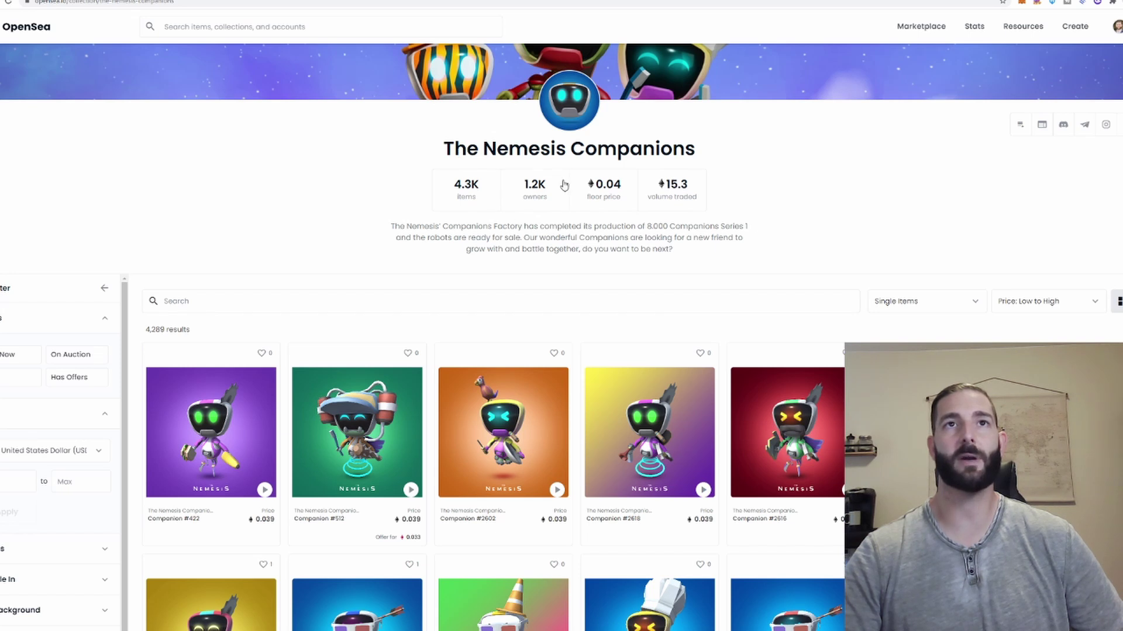
left_click(243, 534)
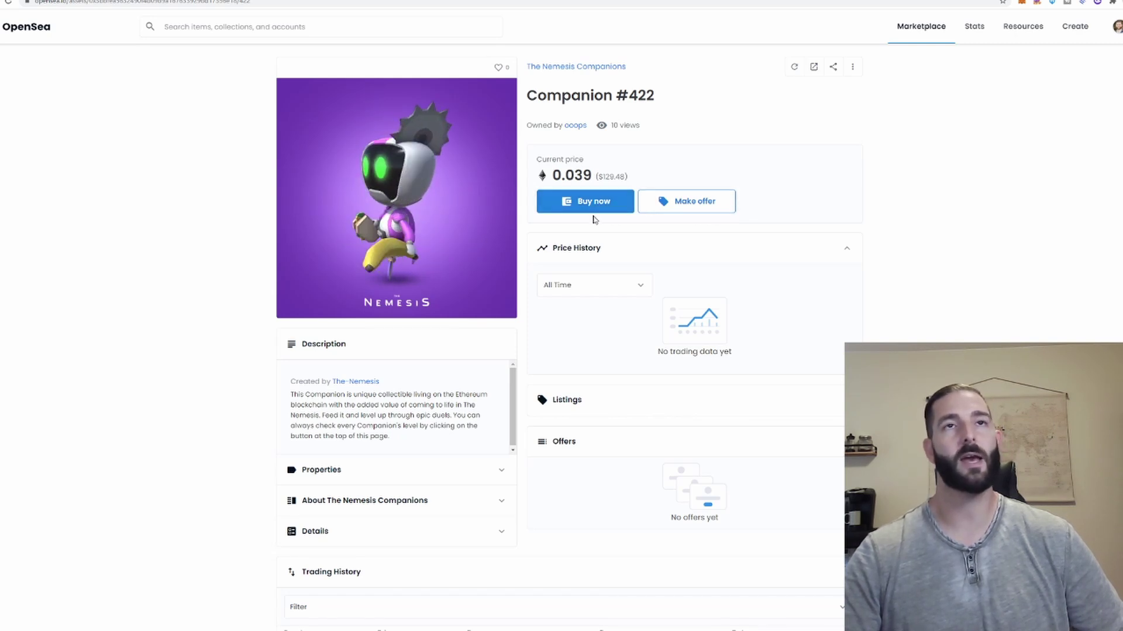
Buy Companion #422, acknowledge the collection review, and check out for 0.039 ETH
left_click(585, 207)
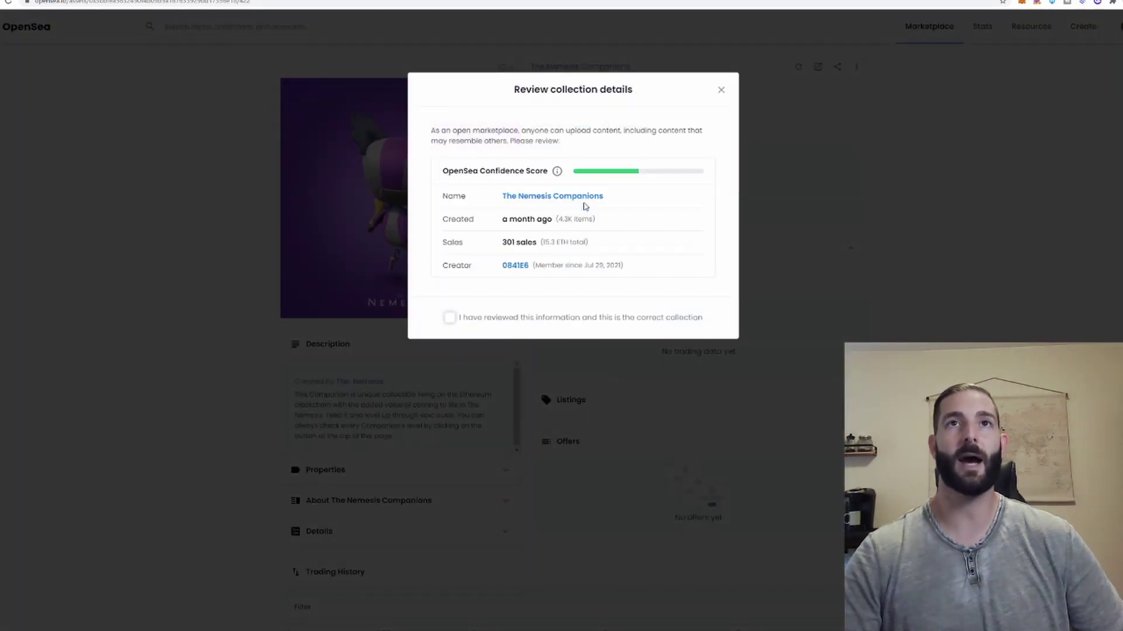
left_click(450, 319)
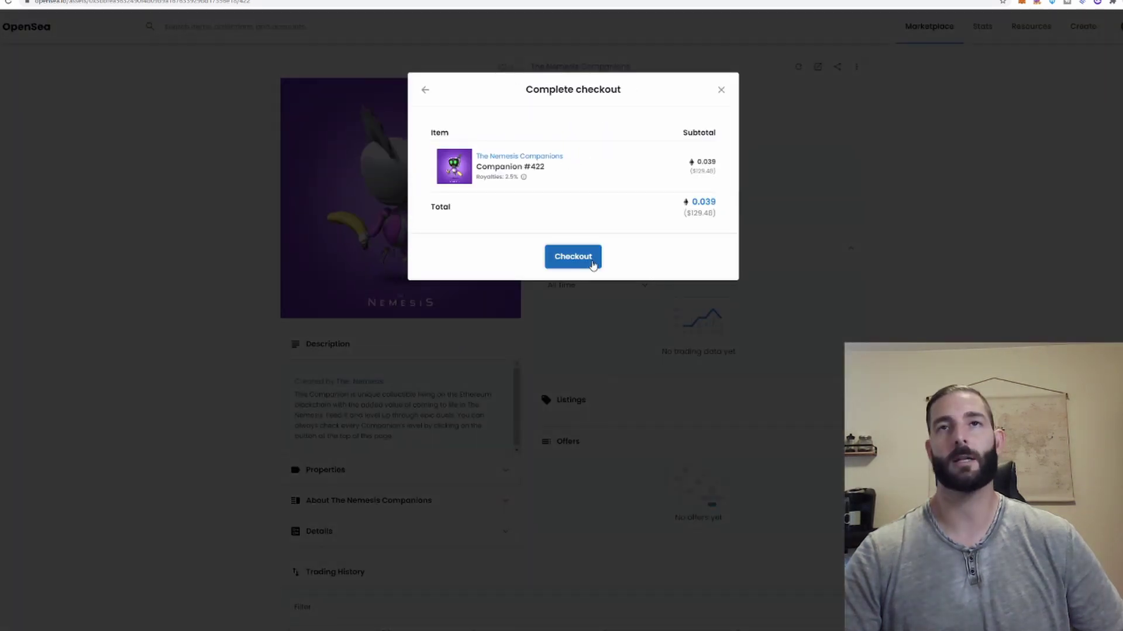
left_click(594, 259)
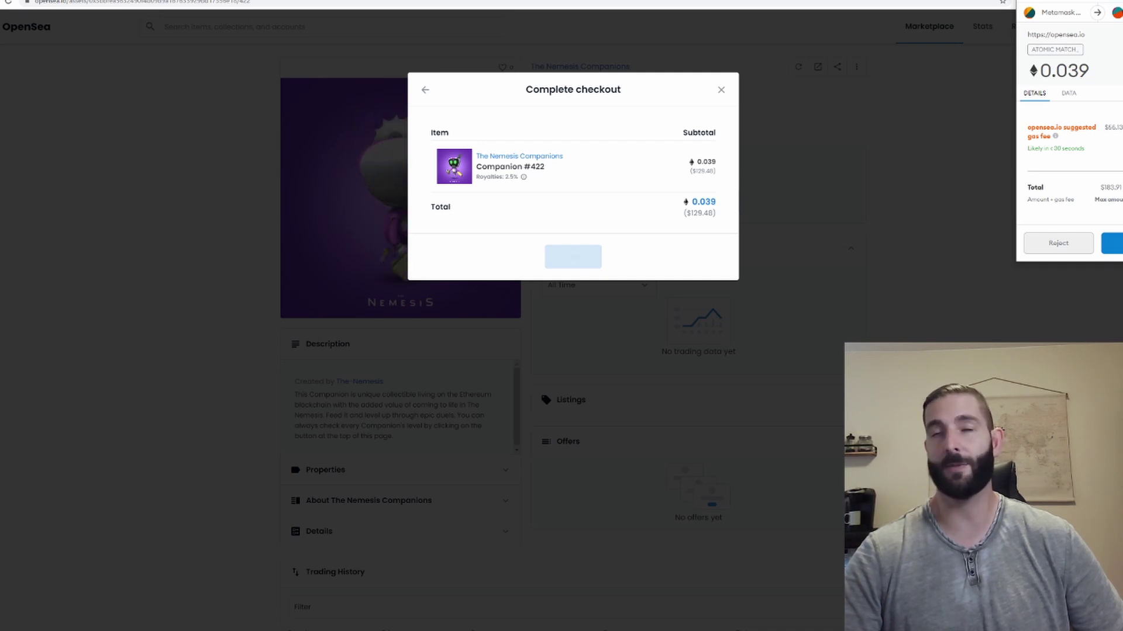
Set the purchase's gas fee priority to Low and save it
left_click(1061, 128)
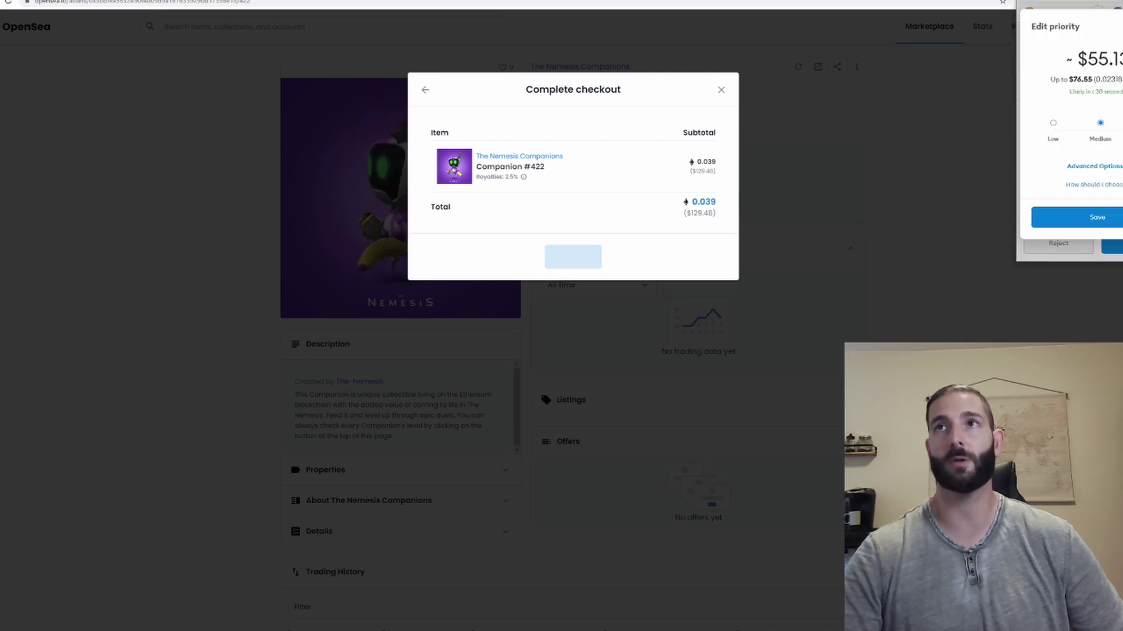
left_click(1053, 124)
left_click(1091, 217)
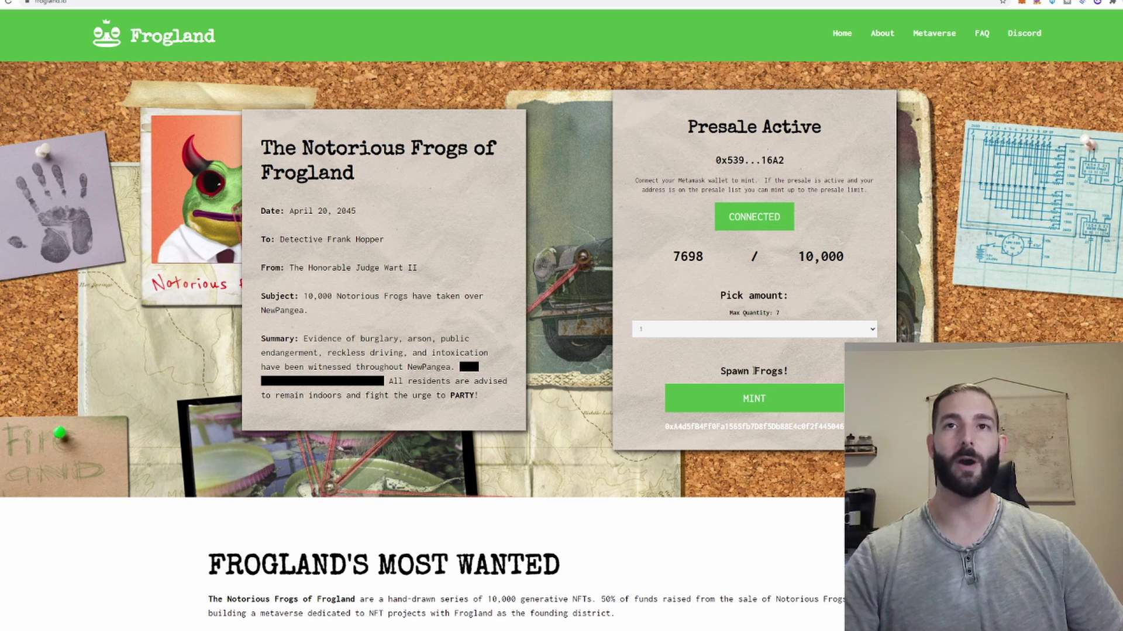
Mint frogs from the Frogland presale, prompting a 0.08 ETH MetaMask confirmation
left_click(789, 403)
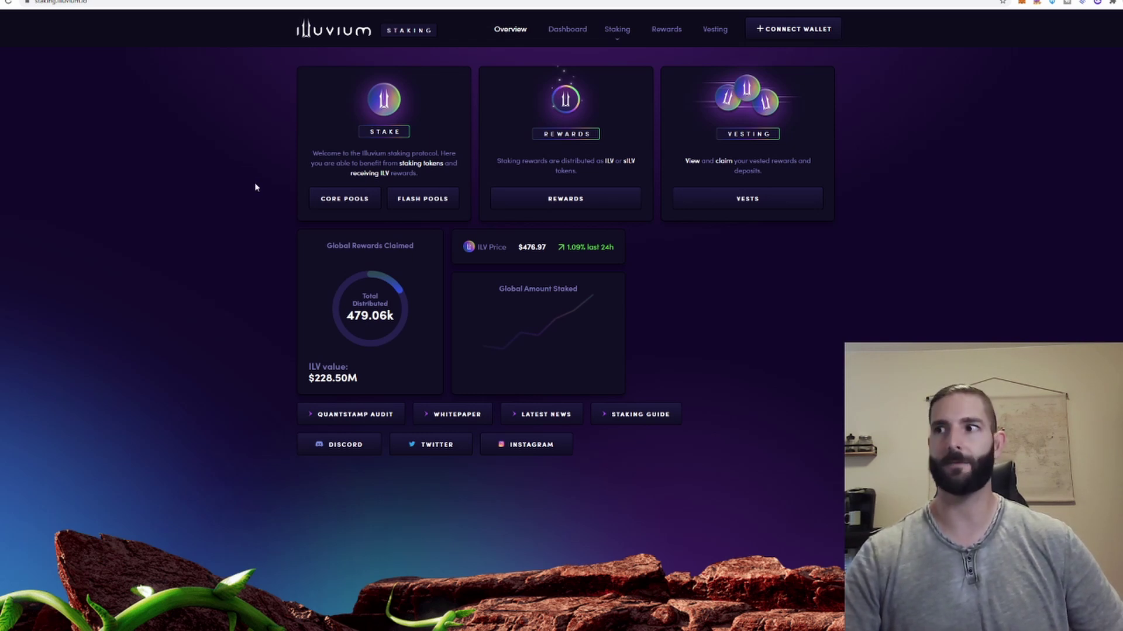
Connect MetaMask on Illuvium's core pools page to list the ILV and SUSHI LP pools
left_click(326, 199)
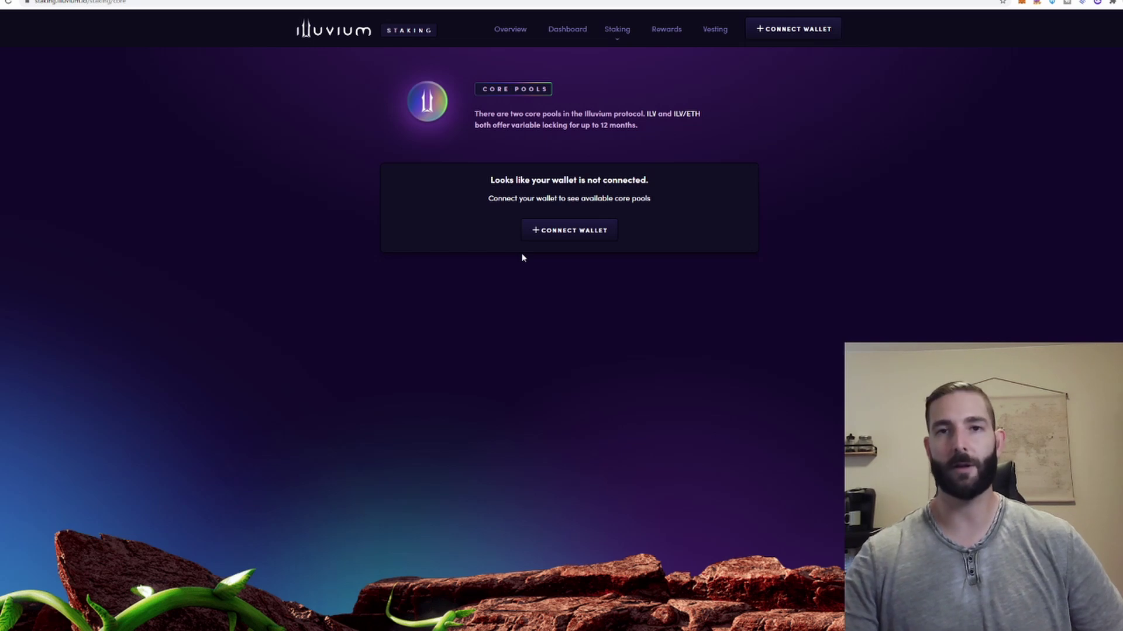
left_click(585, 236)
left_click(585, 268)
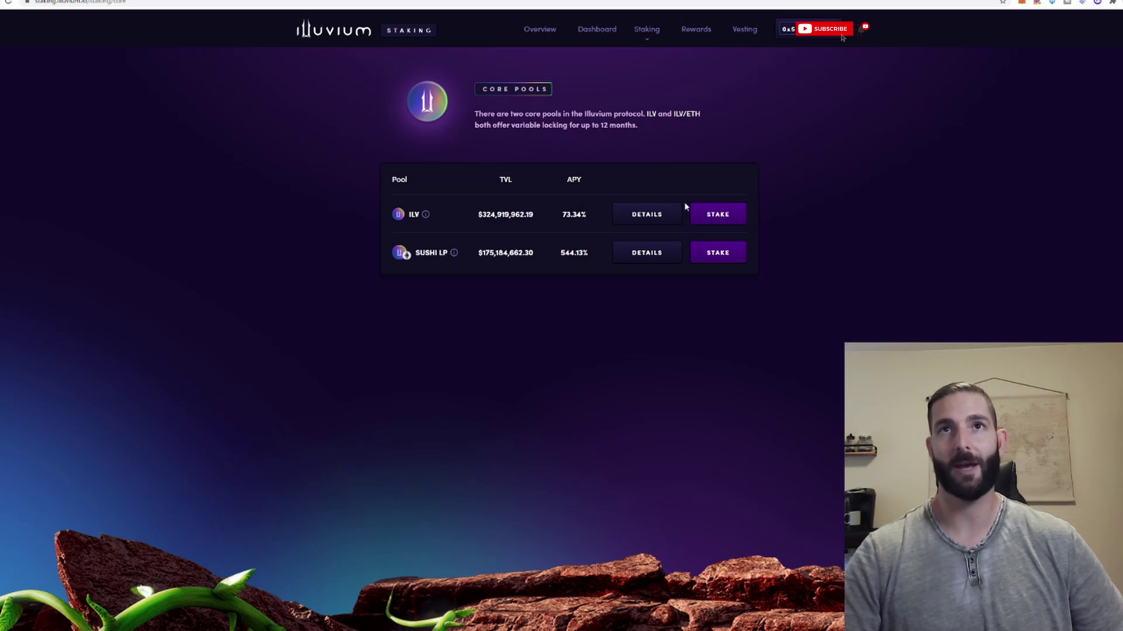
left_click(709, 218)
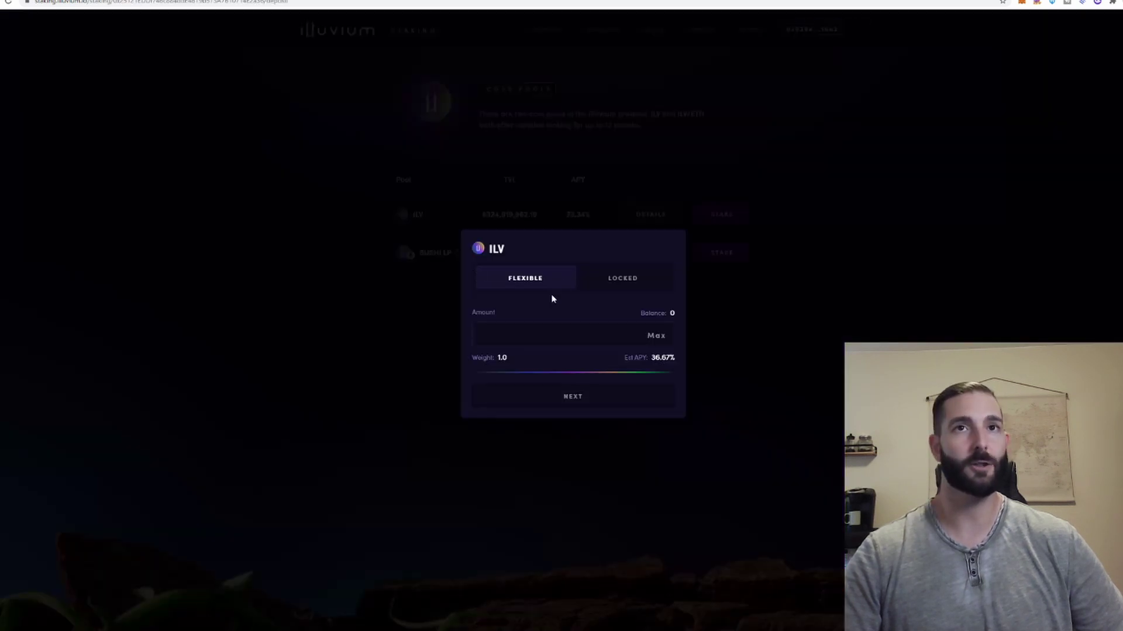
left_click(616, 280)
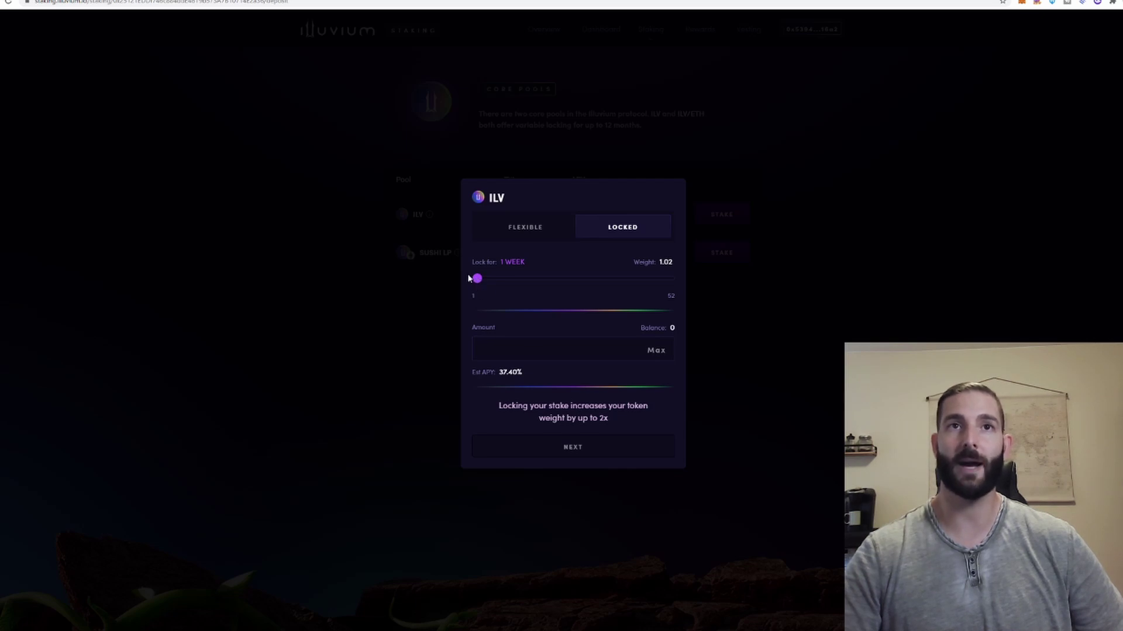
mouse_move(482, 282)
left_mouse_down()
mouse_move(563, 280)
mouse_move(498, 287)
left_mouse_up()
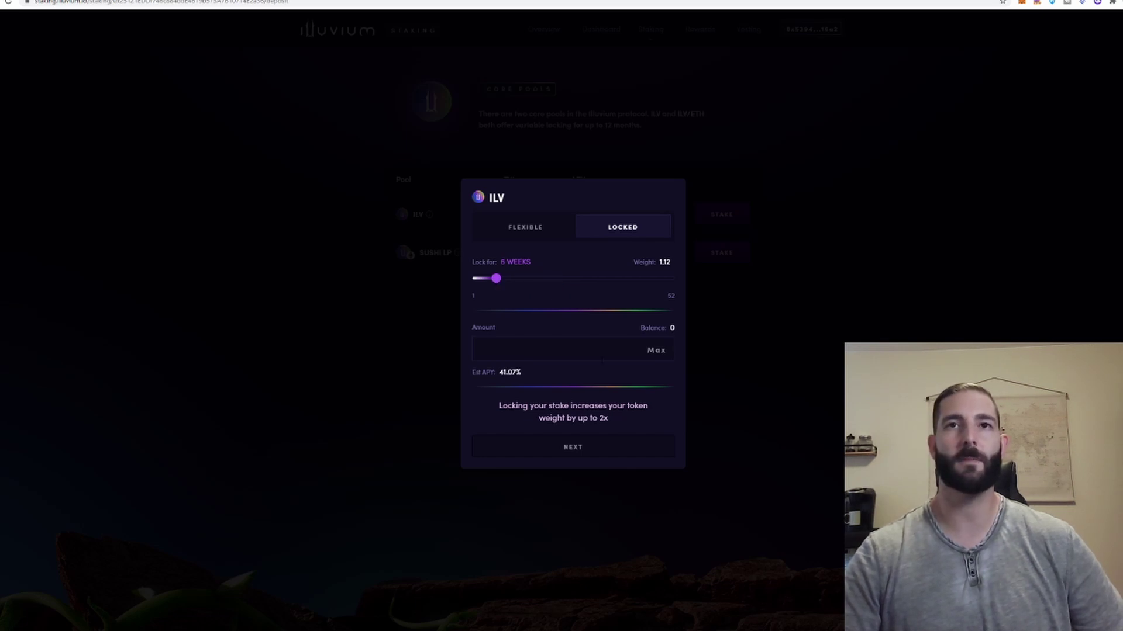
left_click(762, 334)
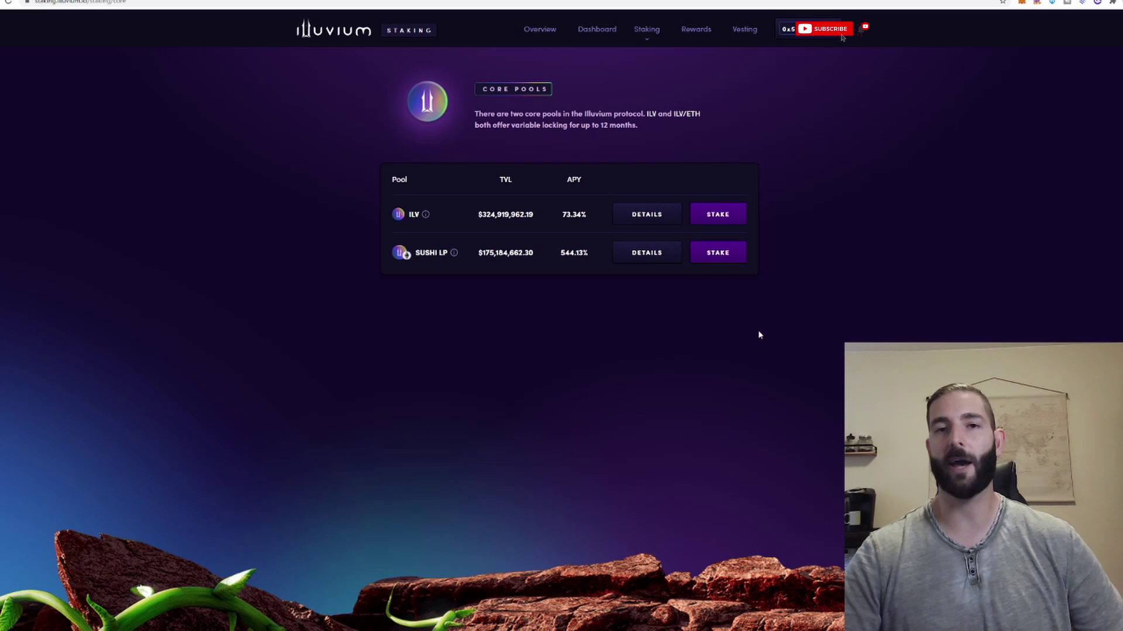